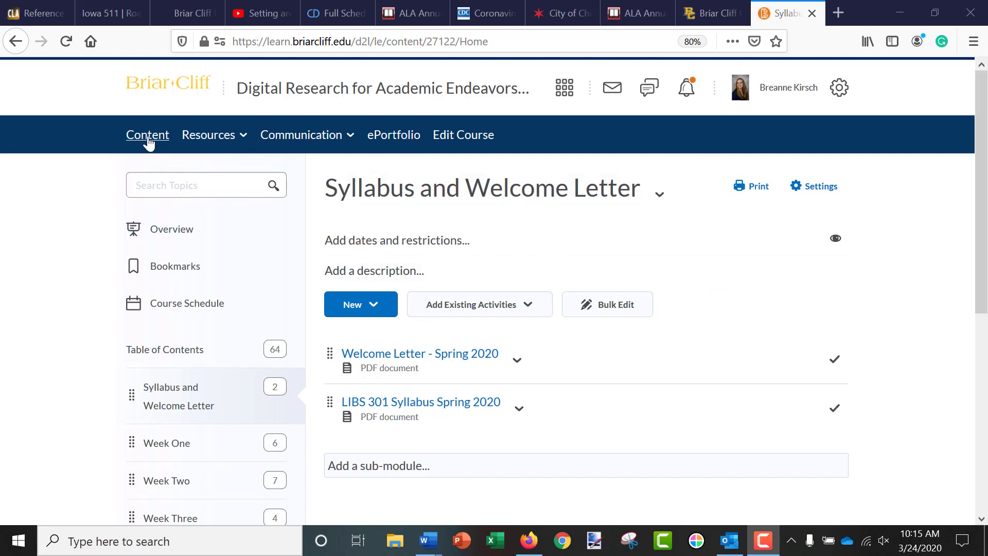
Expand the Communication menu in the course navbar on the Syllabus and Welcome Letter page
left_click(303, 138)
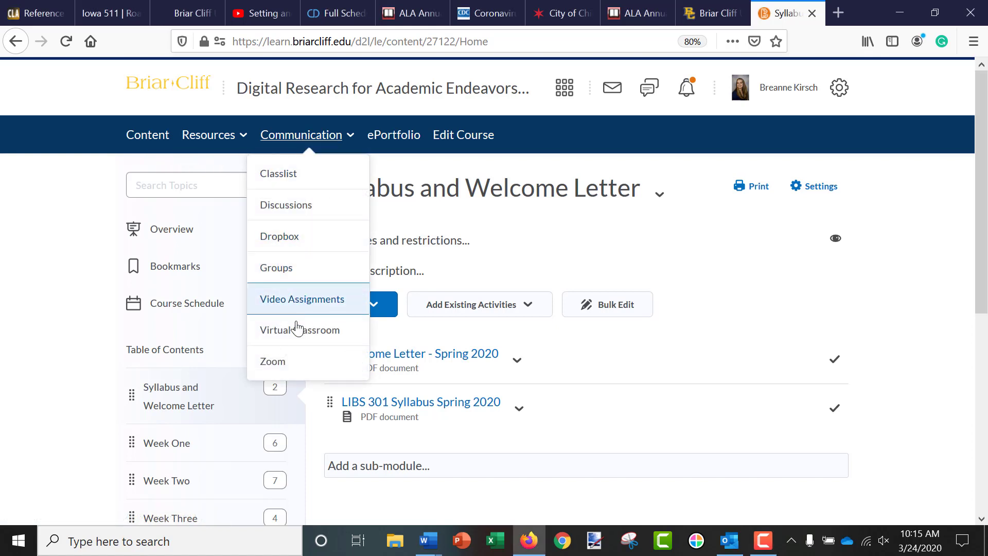
Open the course's Zoom page and review Previous Meetings and the Personal Meeting Room's ID and join URL
left_click(273, 361)
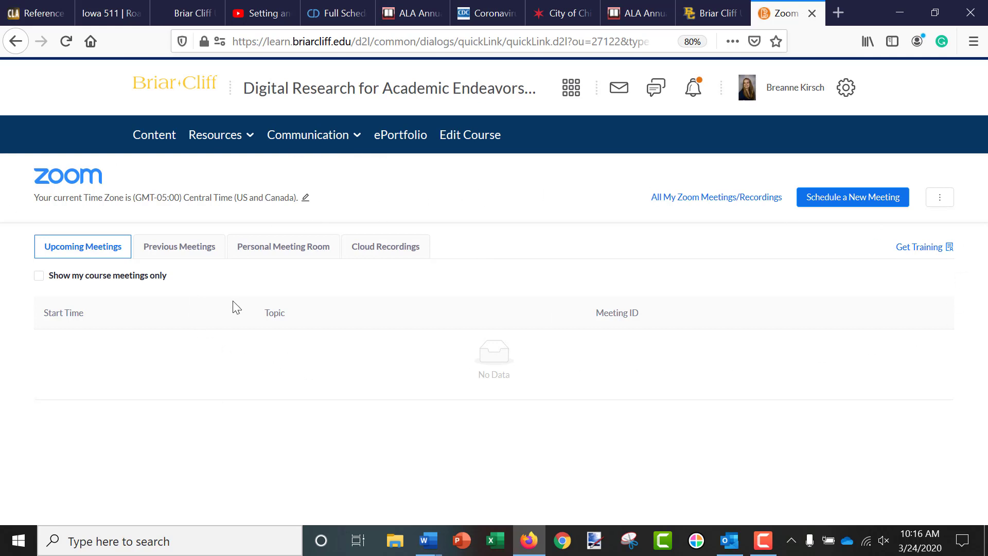
left_click(194, 253)
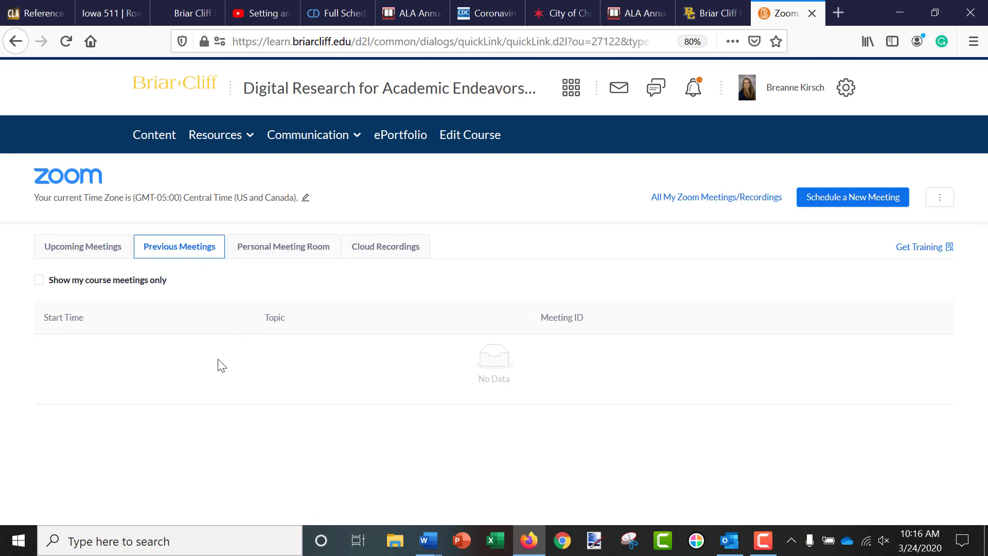
left_click(283, 252)
scroll(211, 324, "down", 3)
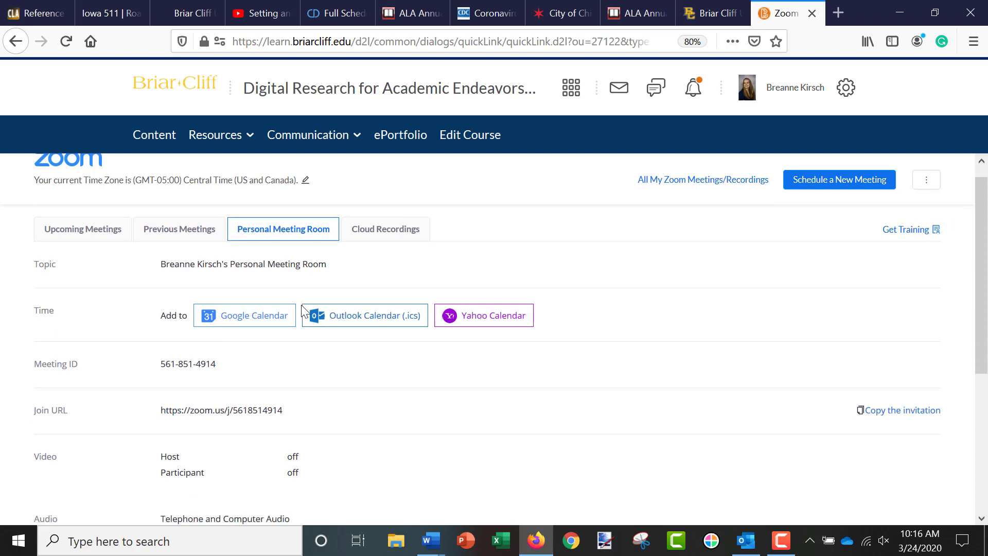
left_click_drag(163, 301, 283, 303)
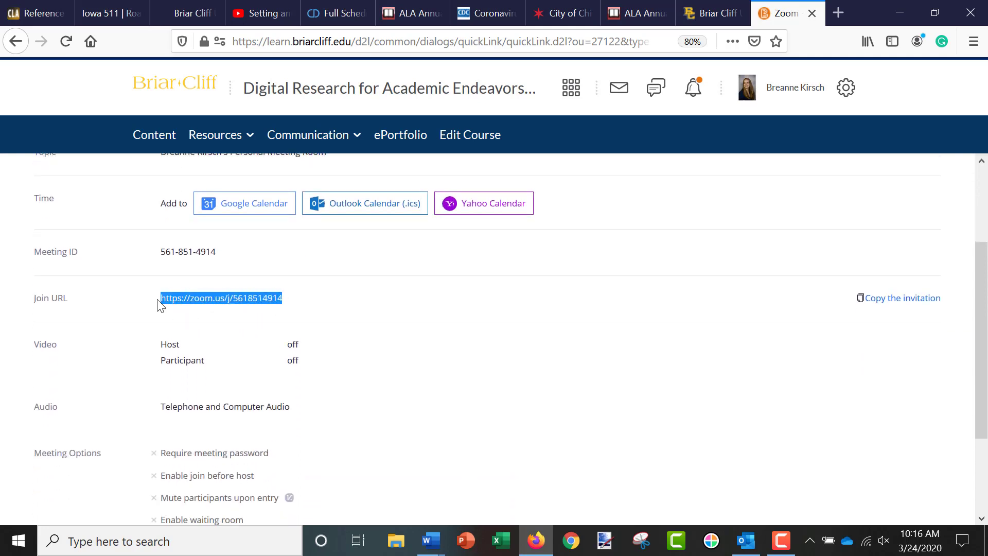
left_click(268, 300)
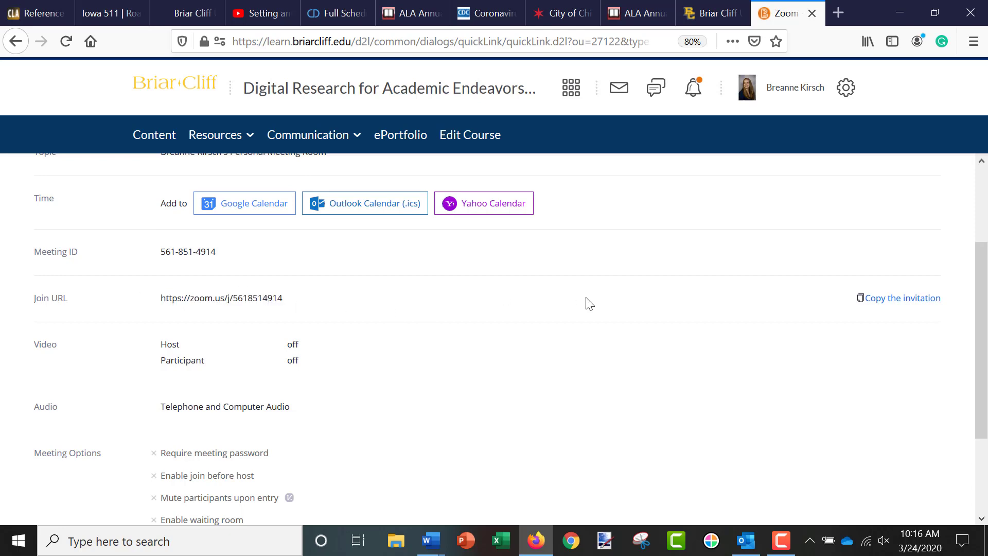
Read through the full meeting invitation, then view the empty Cloud Recordings list
left_click(886, 304)
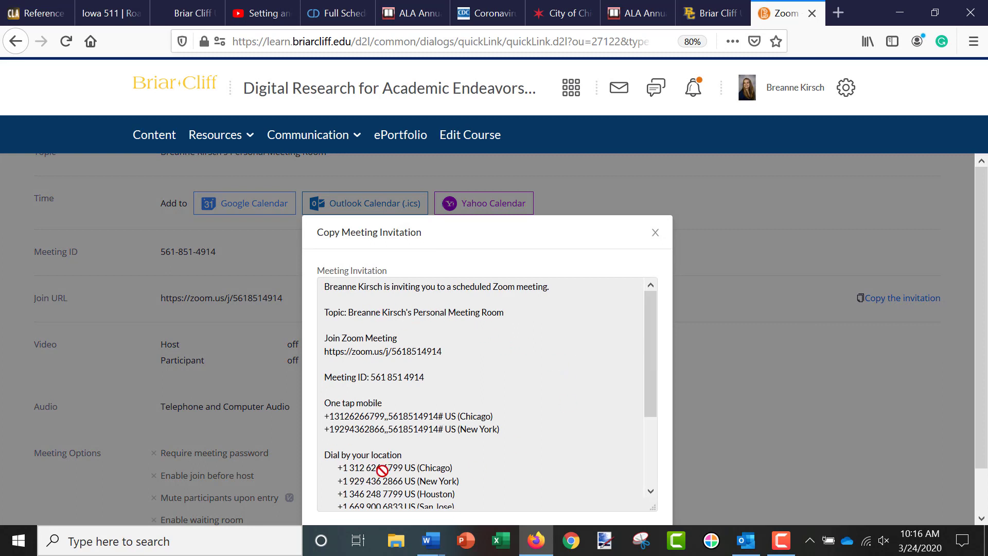
scroll(466, 355, "down", 3)
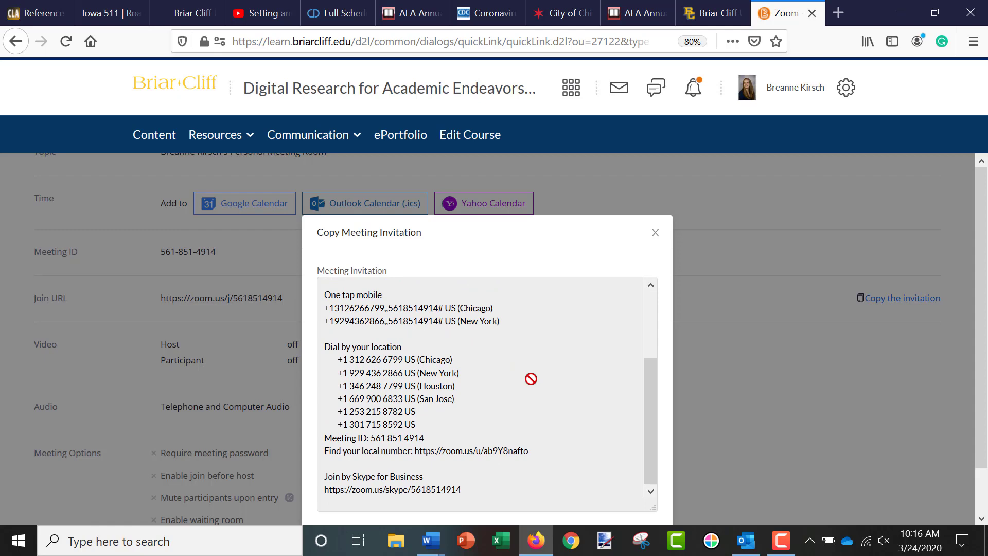
scroll(498, 453, "up", 3)
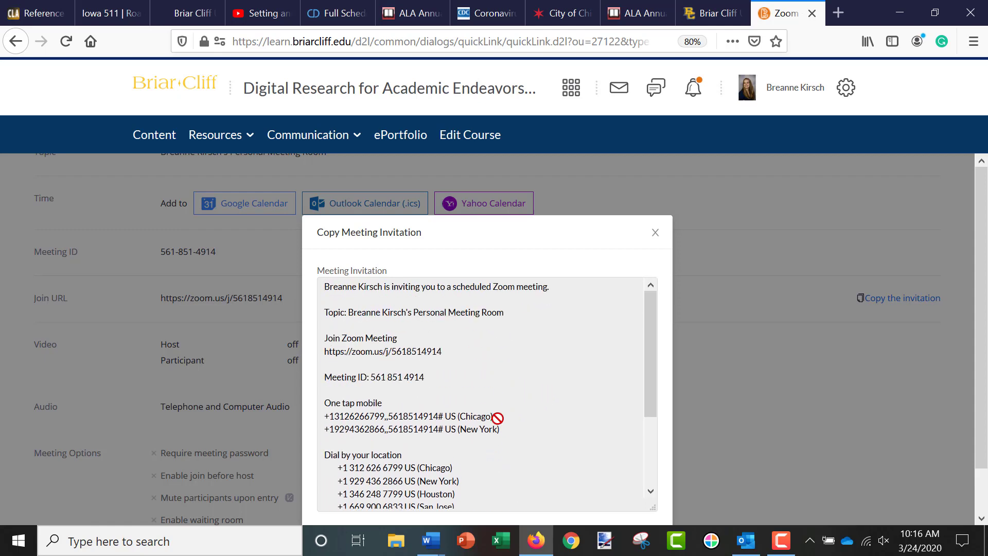
left_click(655, 232)
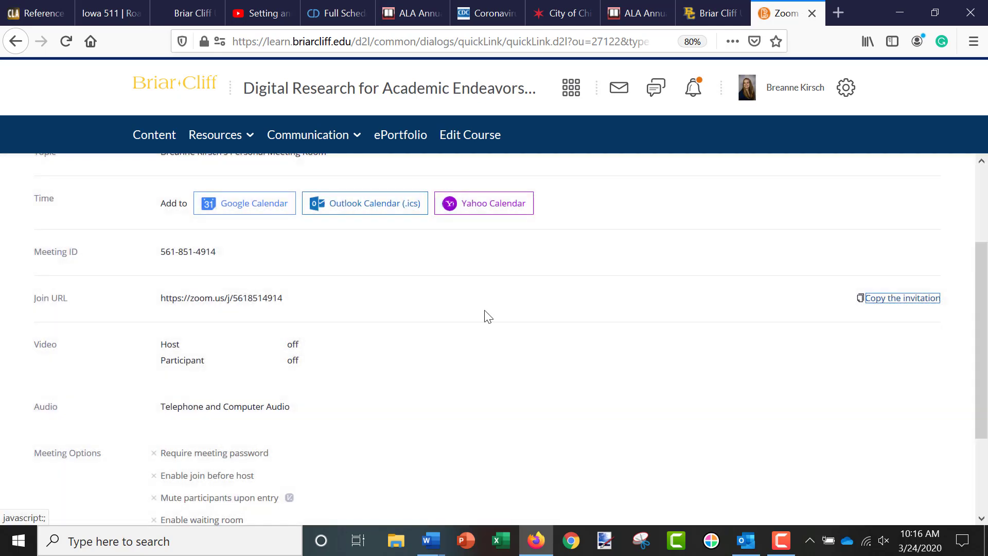
scroll(306, 408, "up", 3)
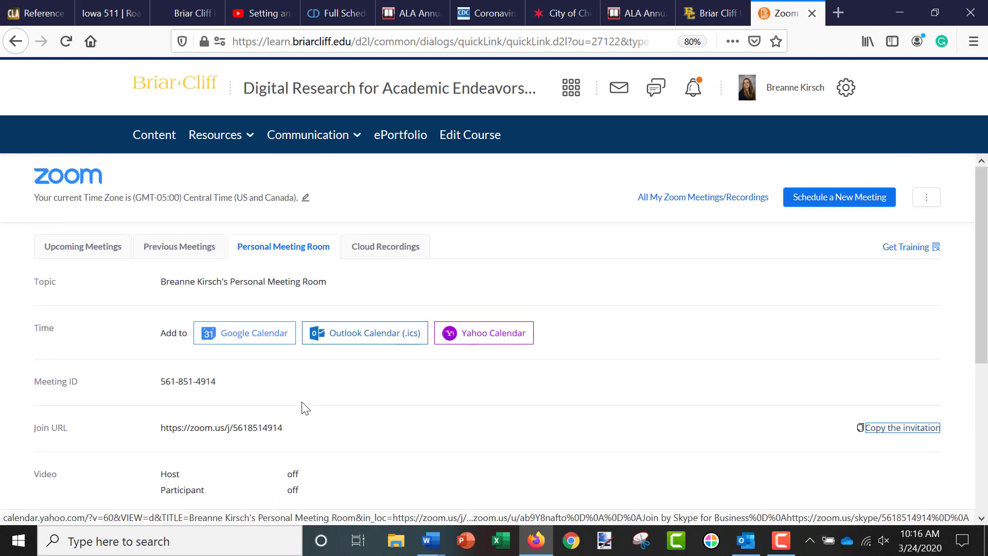
left_click(385, 250)
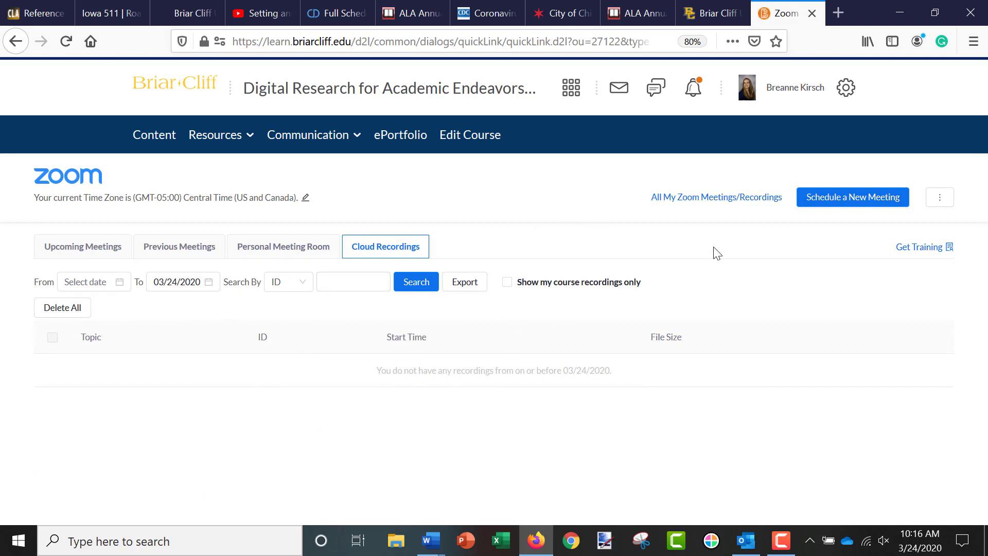
Start a new meeting, keeping the topic Digital Research for Academic Endeavors-20SP
left_click(856, 203)
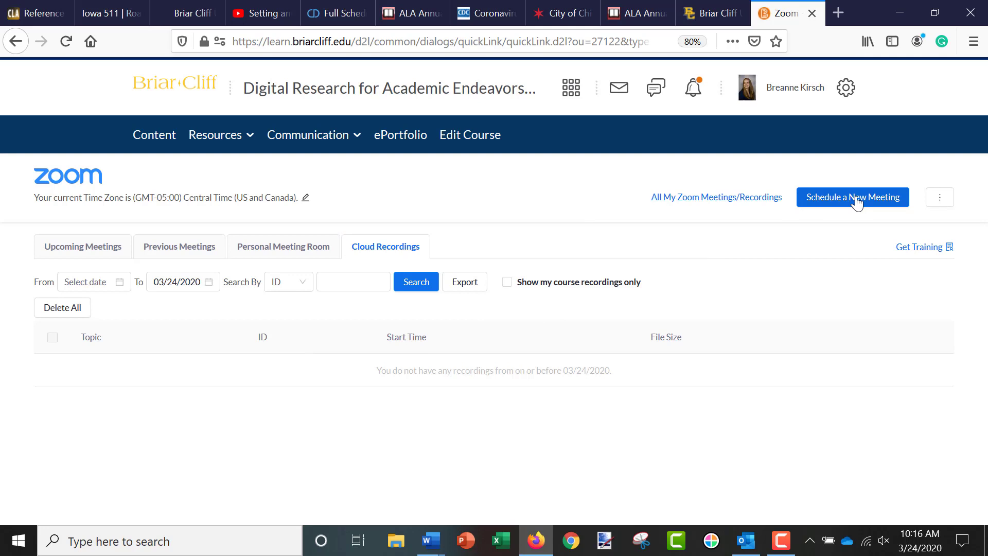
left_click(360, 284)
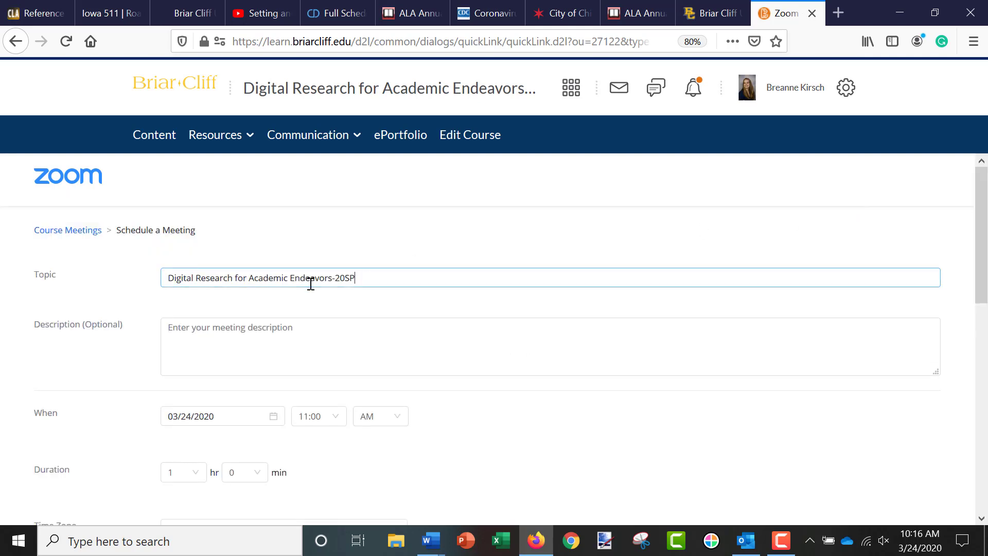
triple_click(345, 281)
left_click(166, 327)
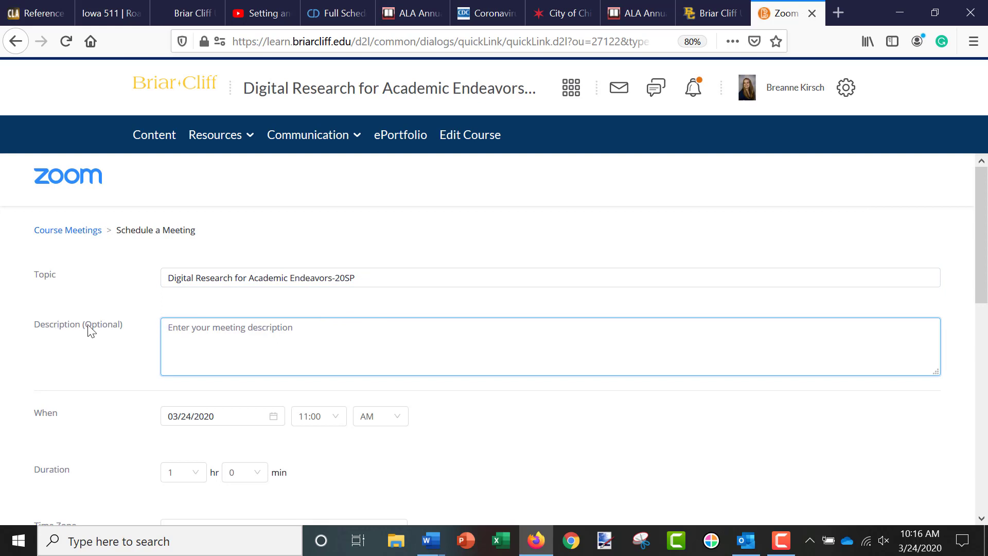
scroll(79, 344, "down", 3)
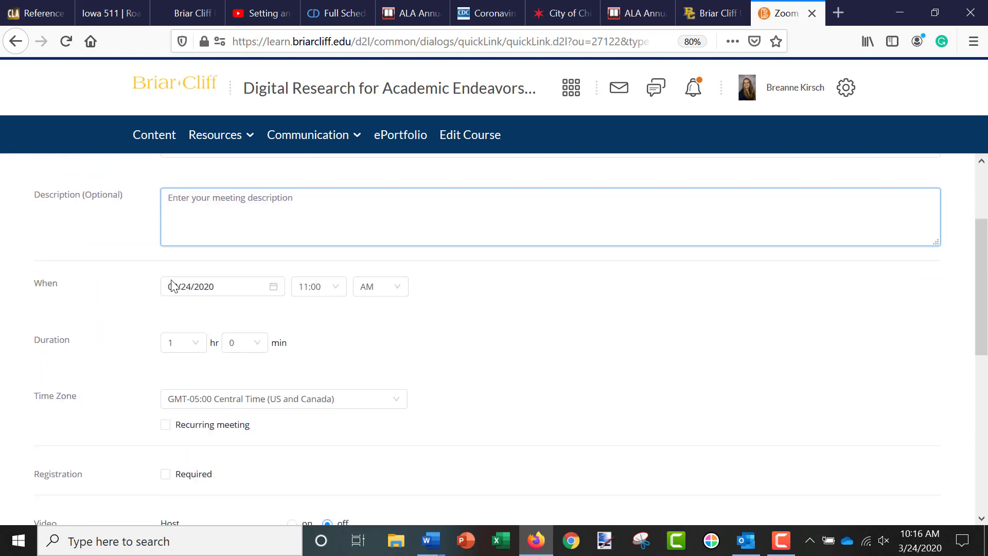
Date the meeting 03/25/2020 at 11:00 AM, 1 hr, keeping GMT-05:00 Central Time
left_click(249, 288)
left_click(246, 411)
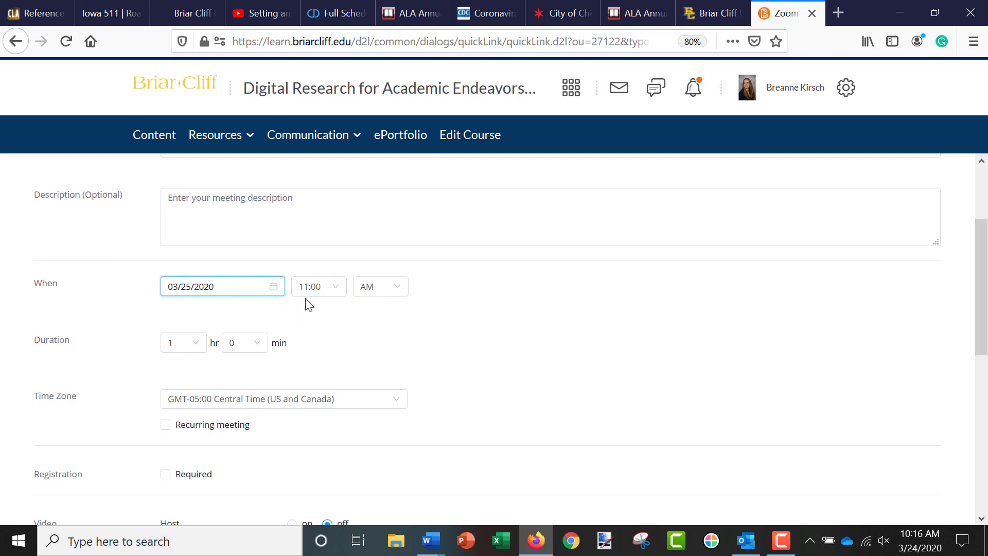
right_click(197, 344)
left_click(98, 354)
left_click(207, 400)
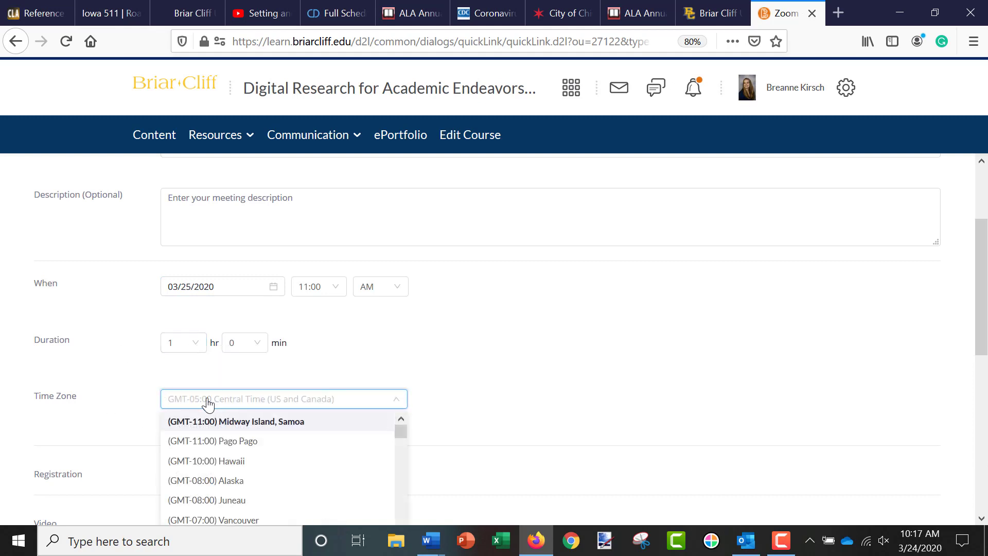
scroll(366, 465, "down", 3)
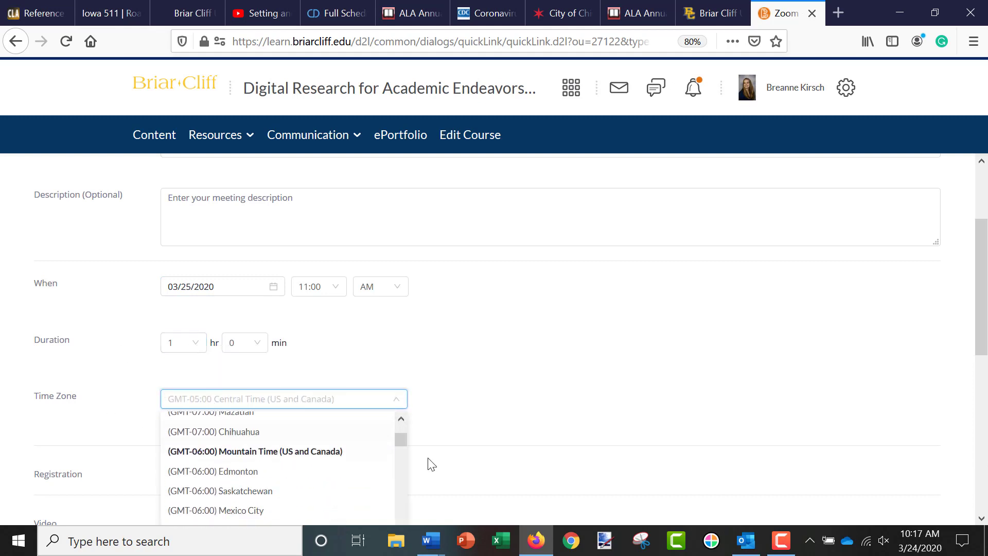
left_click(554, 424)
scroll(422, 394, "down", 3)
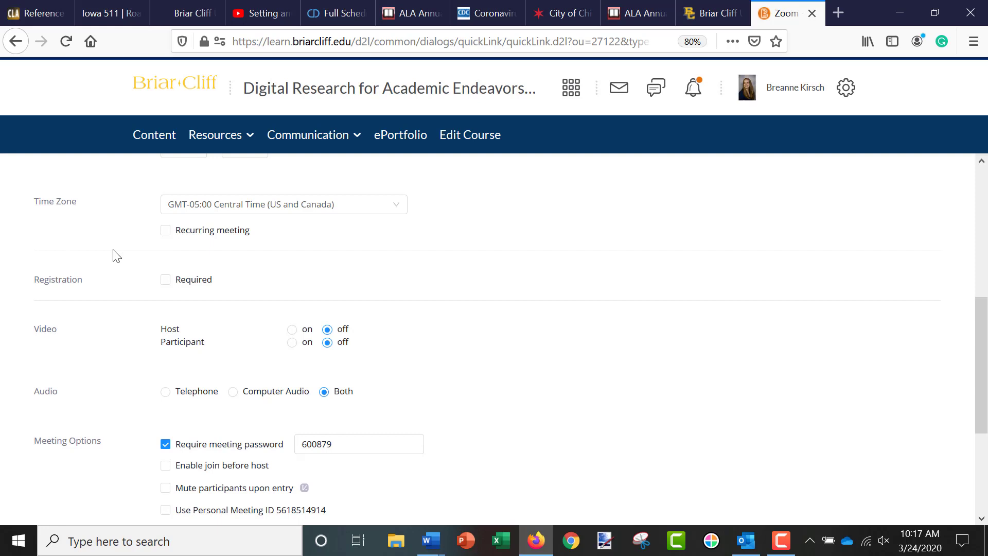
Leave registration off; enable personal meeting ID, waiting room, join before host and local auto-recording
left_click(166, 280)
left_click(165, 280)
scroll(110, 355, "down", 5)
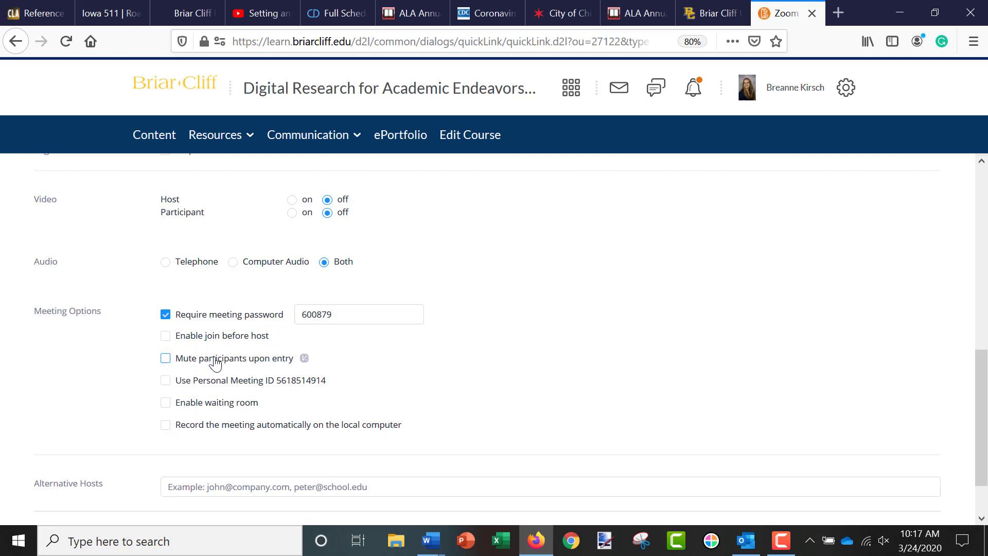
left_click(165, 380)
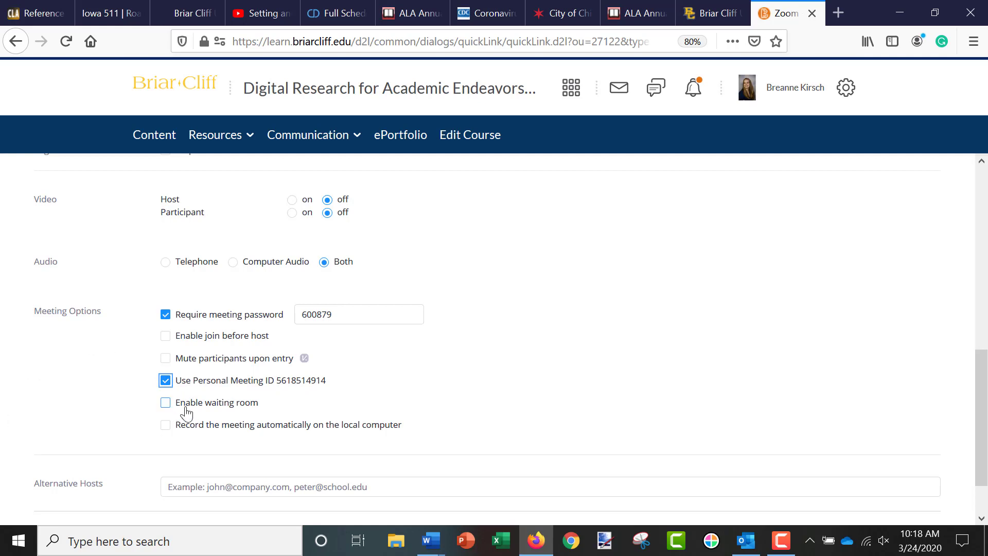
left_click(215, 407)
left_click(237, 341)
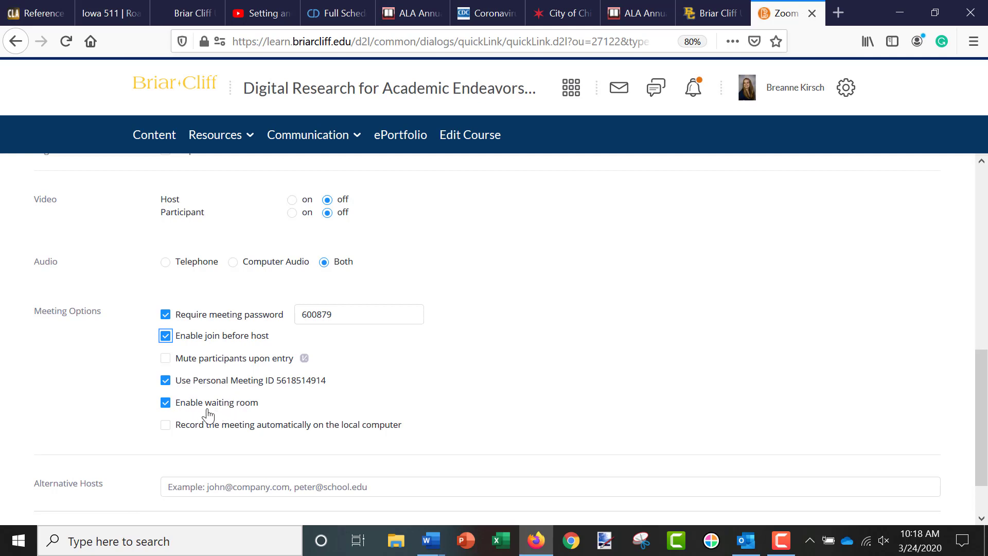
scroll(98, 411, "down", 2)
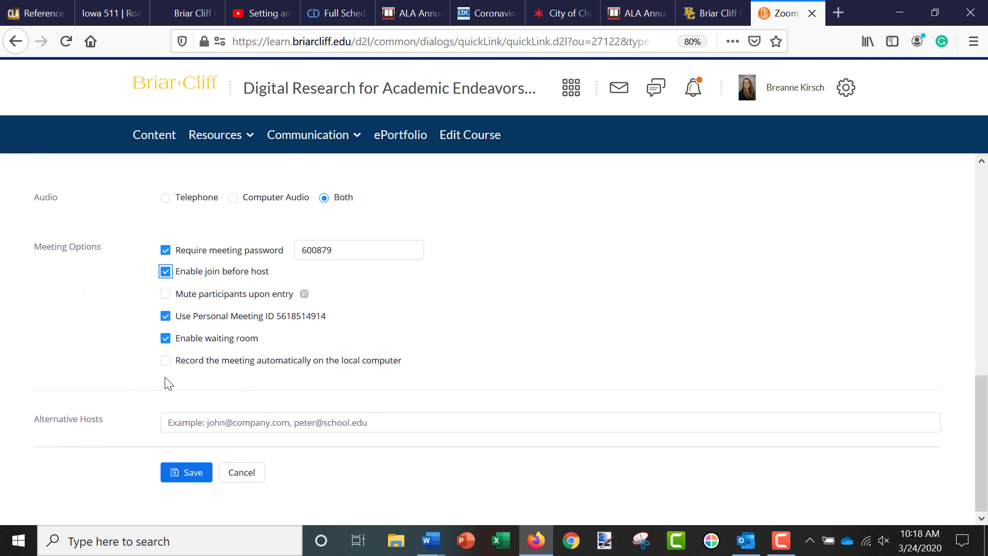
left_click(204, 366)
Save the meeting and check its summary: Mar 25, 2020, 11:00 AM Central Time
left_click(186, 477)
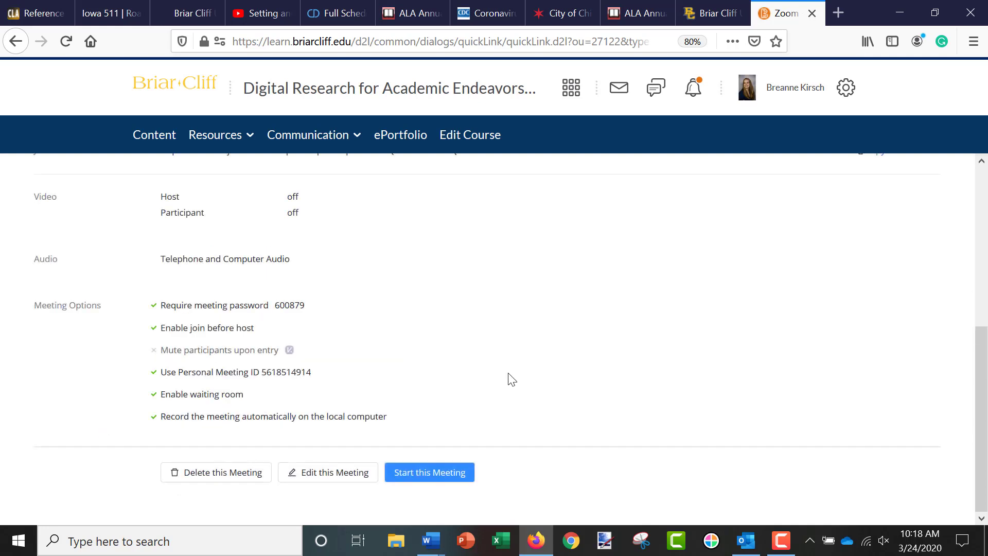
scroll(392, 427, "up", 5)
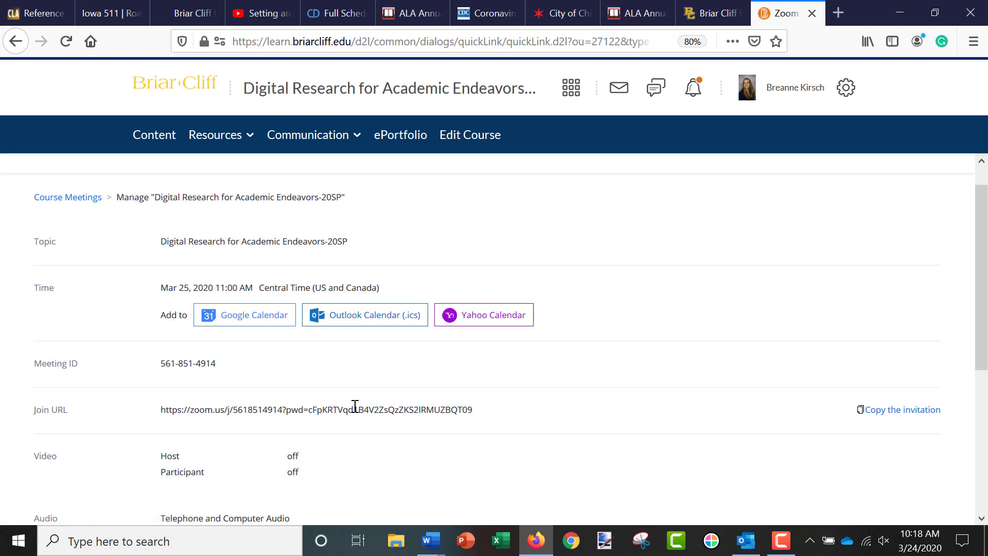
scroll(549, 413, "up", 1)
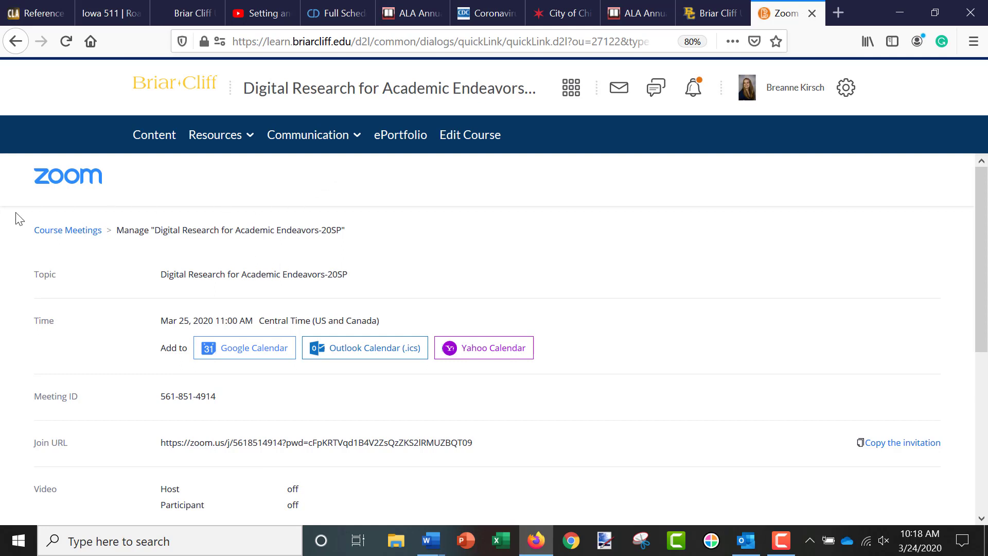
Go back to Course Meetings to see the new meeting listed under Upcoming Meetings for tomorrow
left_click(51, 231)
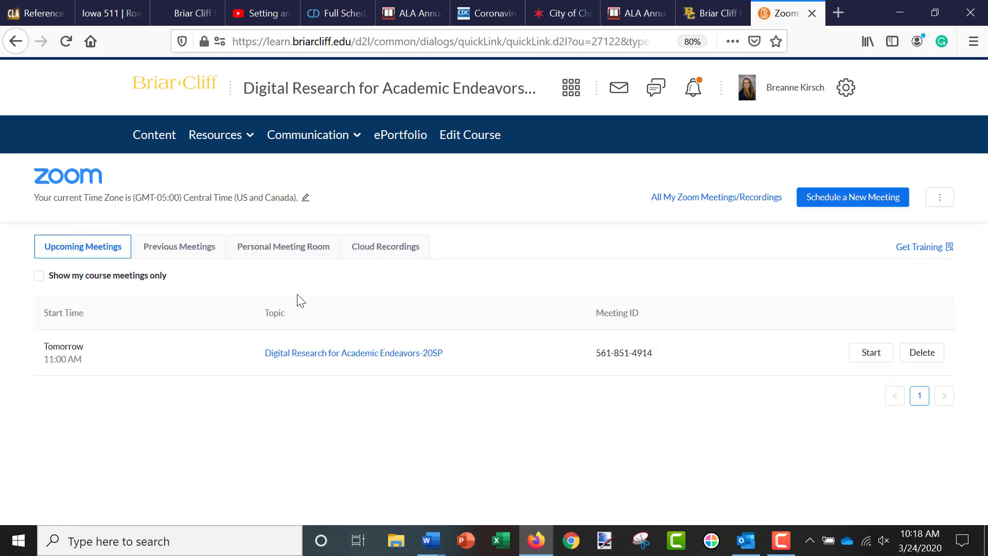